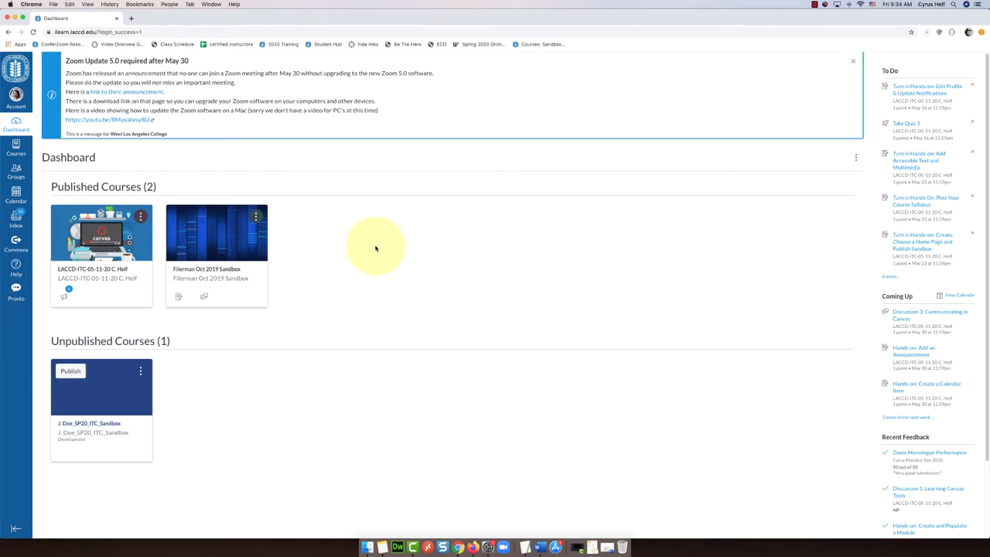
Open the calendar from the dashboard
scroll(375, 249, down, 3)
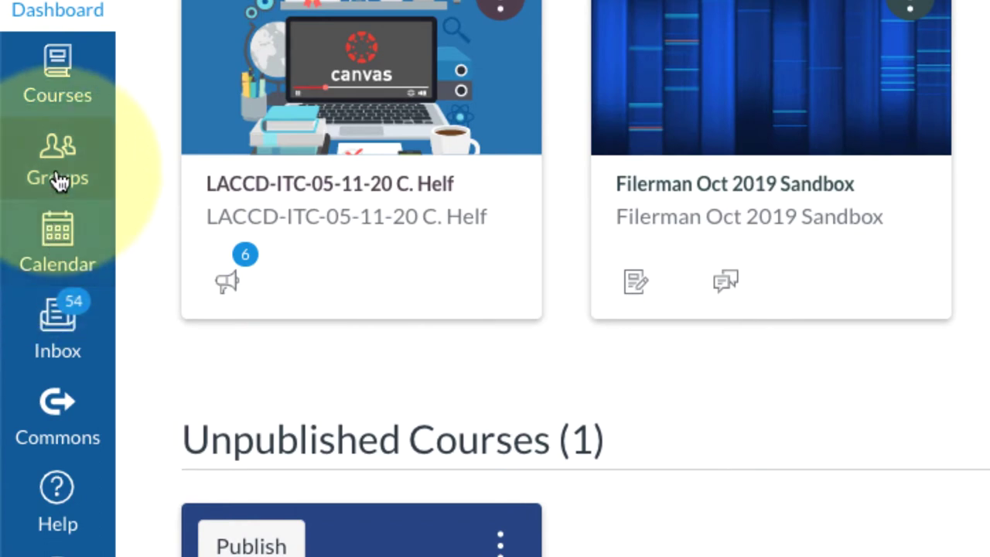
click(56, 243)
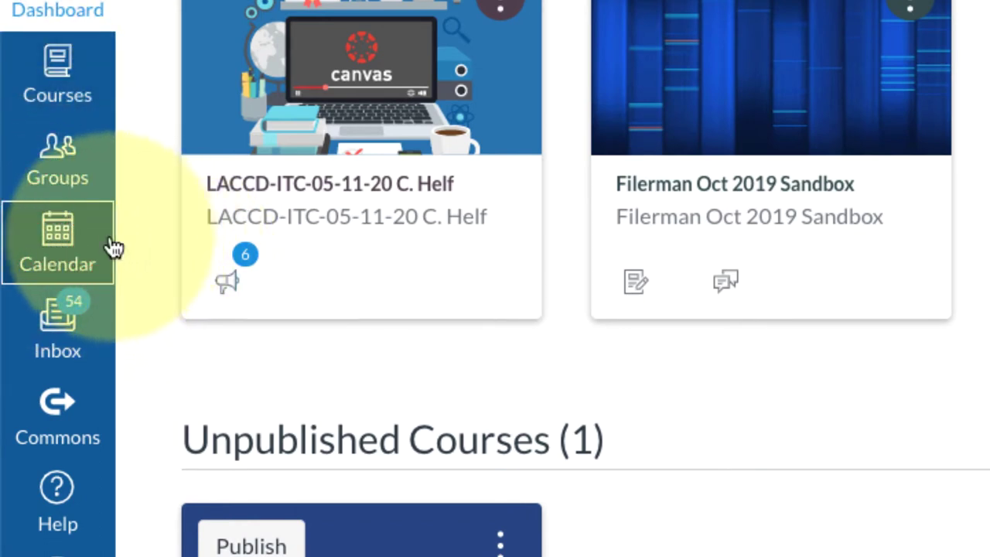
click(60, 230)
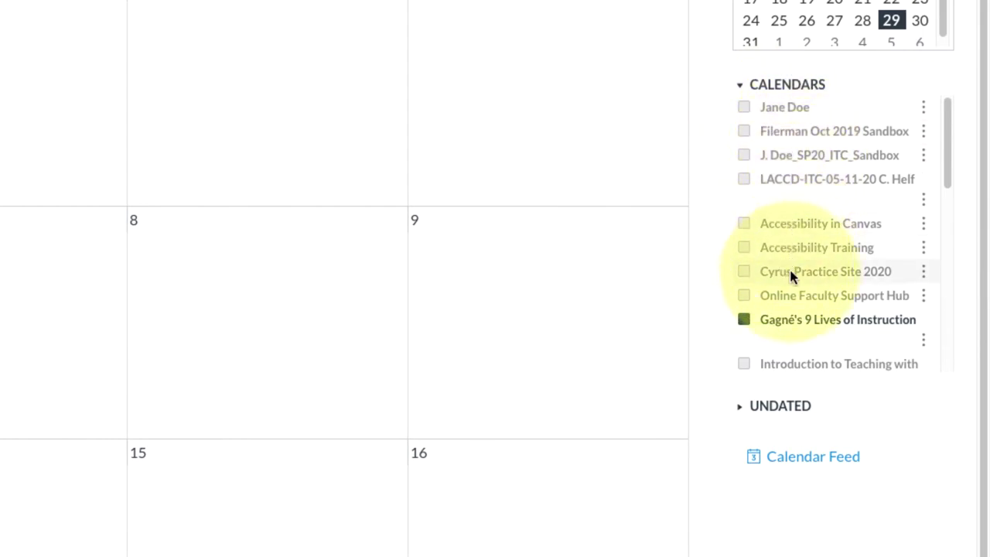
Hide the Gagné's 9 Lives of Instruction calendar and show the LACCD-ITC-05-11-20 calendar to review its scheduled items for May 2020
click(744, 320)
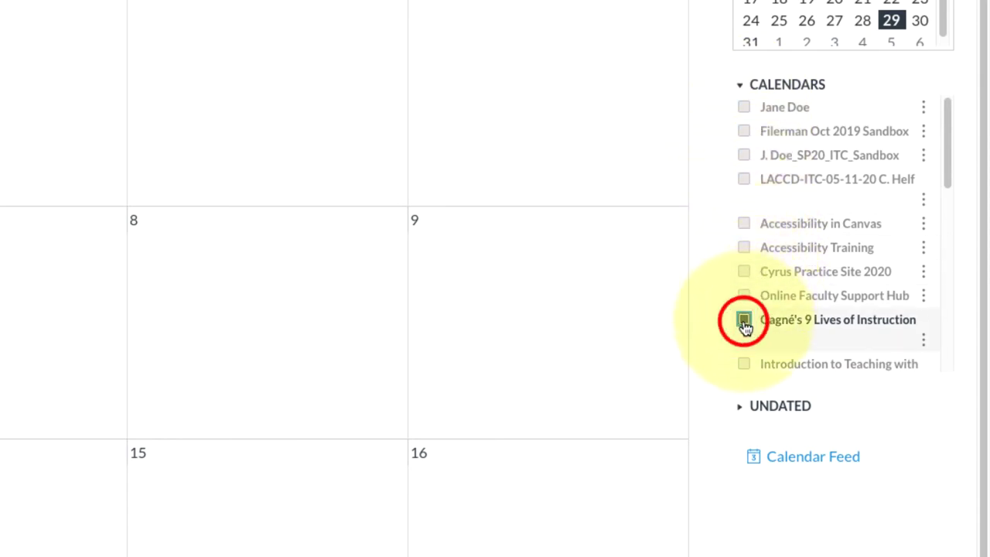
click(746, 185)
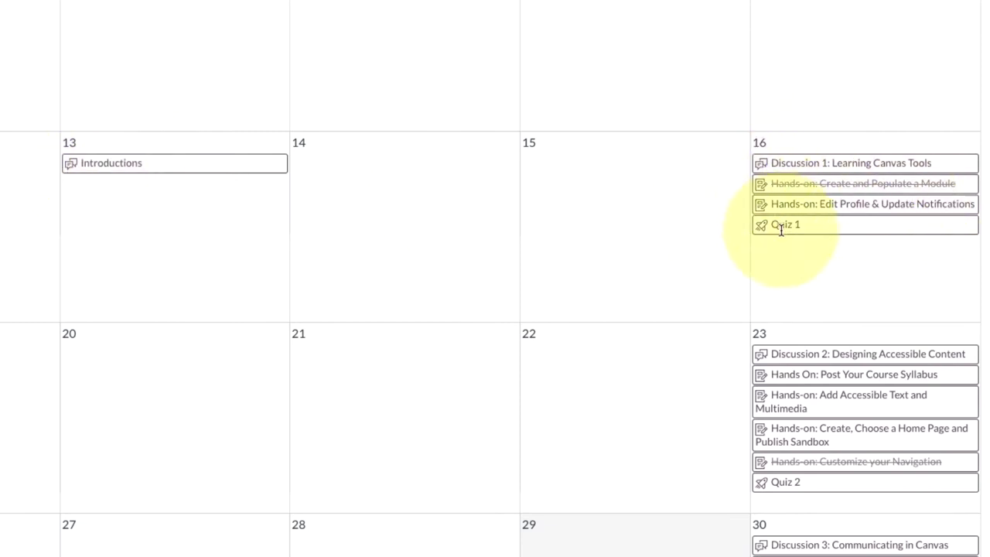
scroll(781, 230, down, 4)
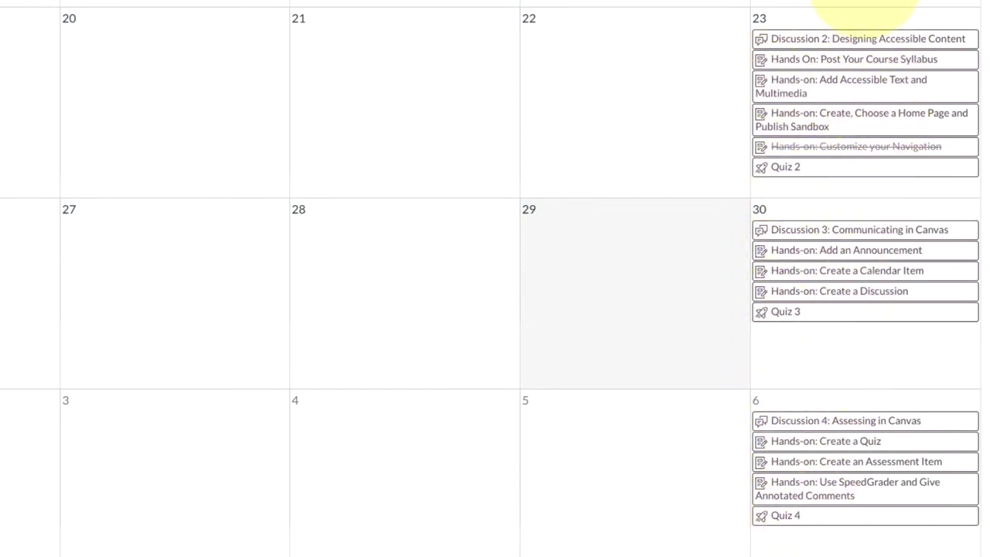
scroll(865, 9, up, 2)
scroll(864, 9, down, 2)
scroll(865, 9, up, 2)
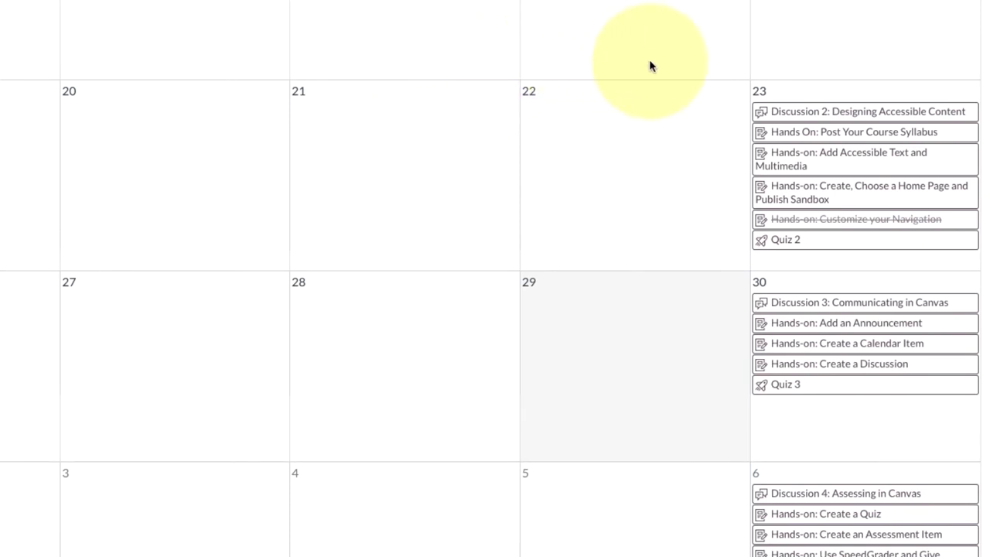
scroll(649, 66, up, 5)
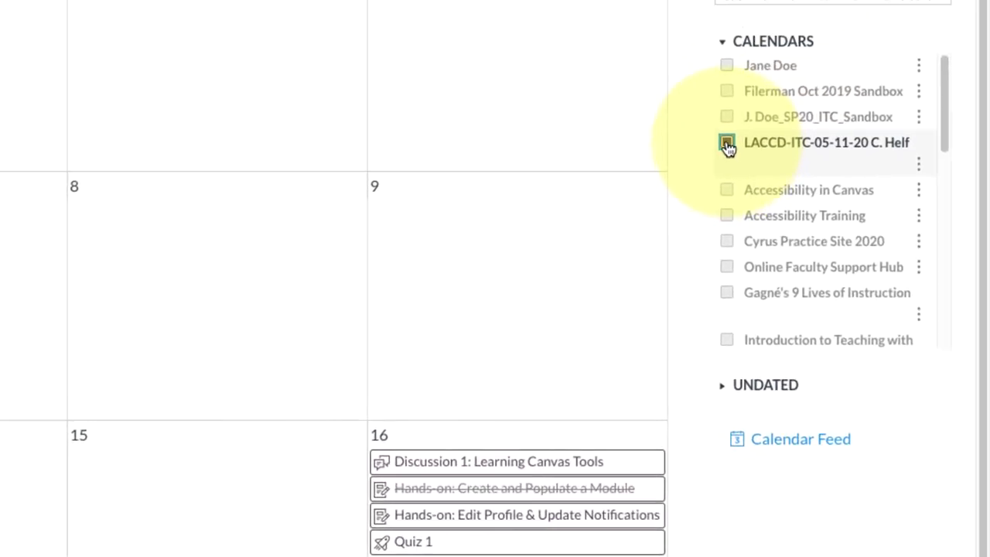
Show the SP20_ITC_Sandbox calendar in place of LACCD-ITC-05-11-20 and start a new event on May 30, 2020
click(728, 144)
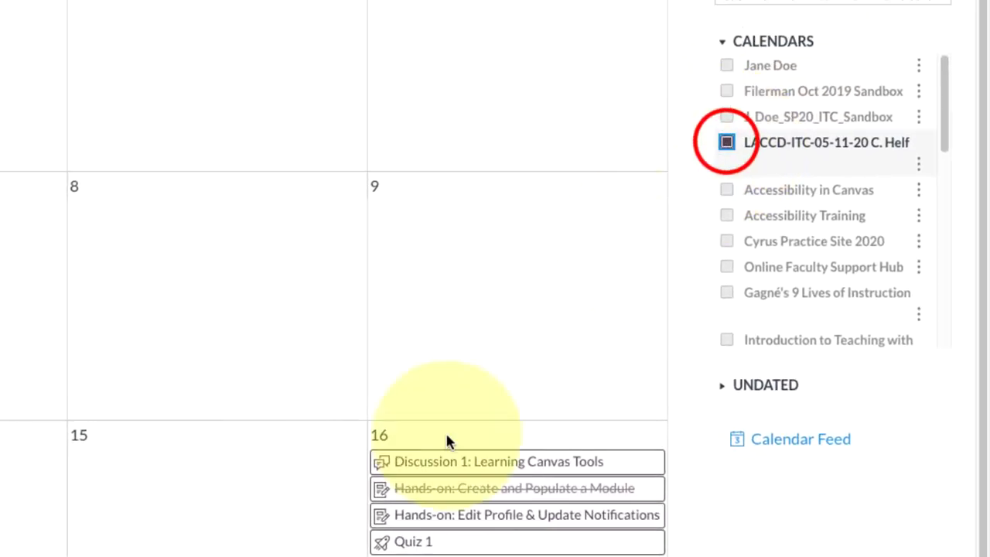
click(726, 120)
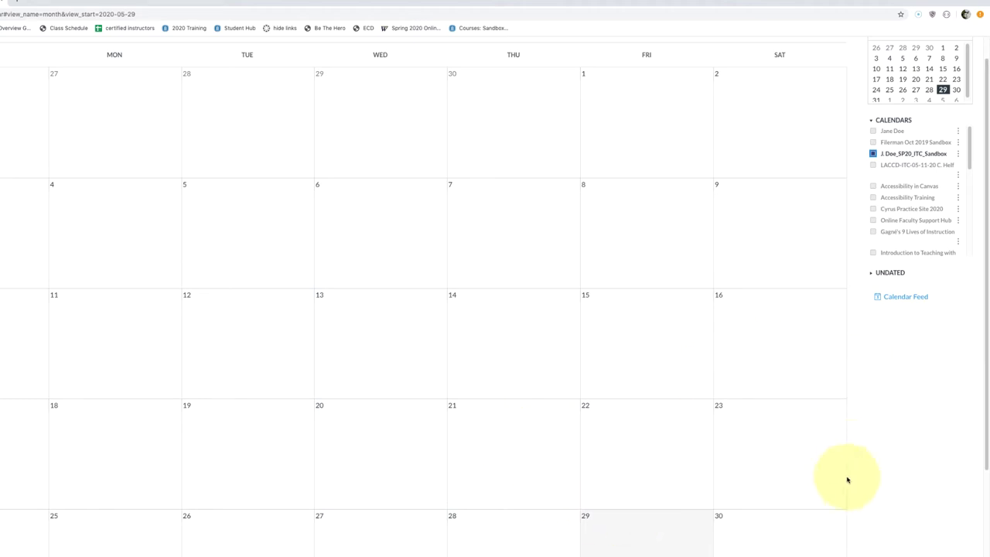
scroll(797, 492, down, 3)
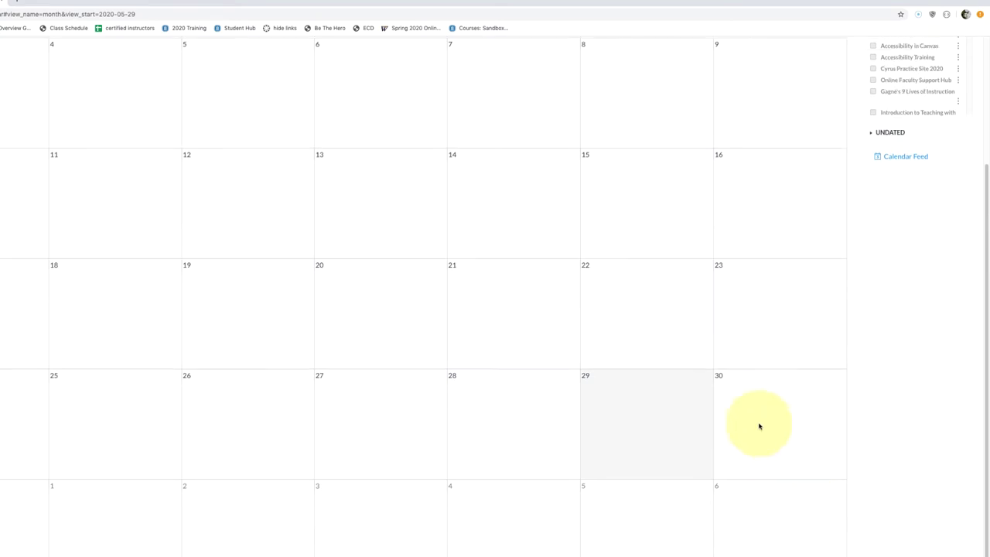
click(764, 399)
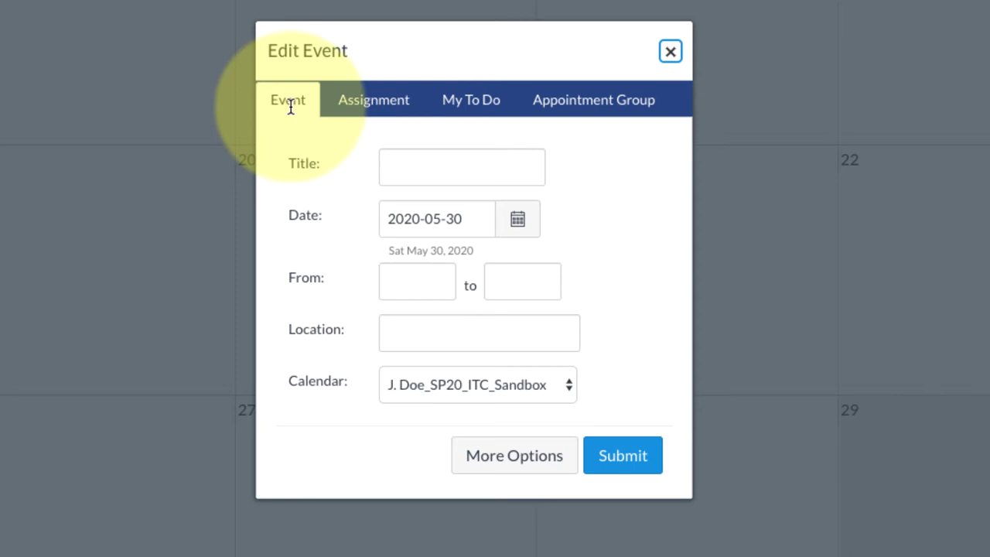
Review the Assignment, My To Do and Appointment Group forms available for the new calendar item
click(360, 113)
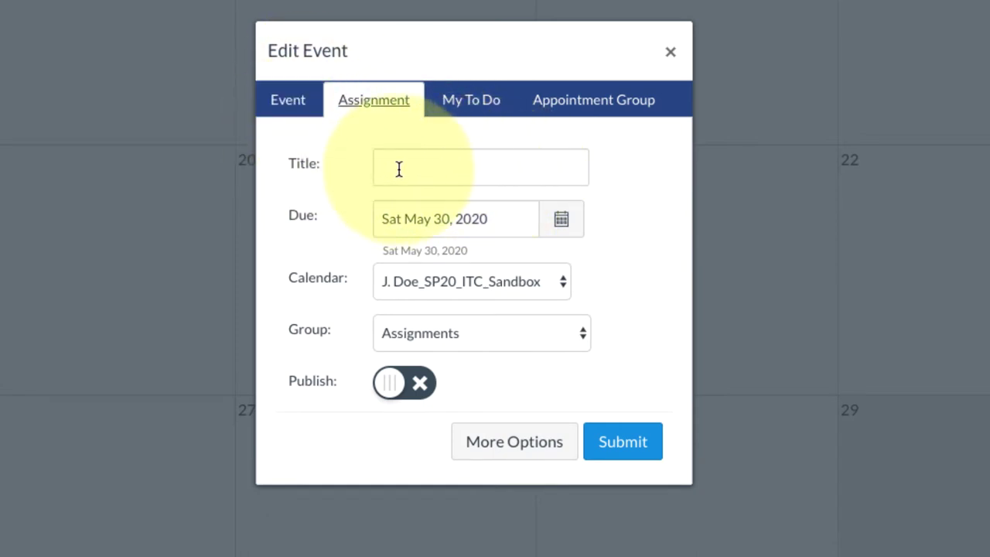
click(476, 109)
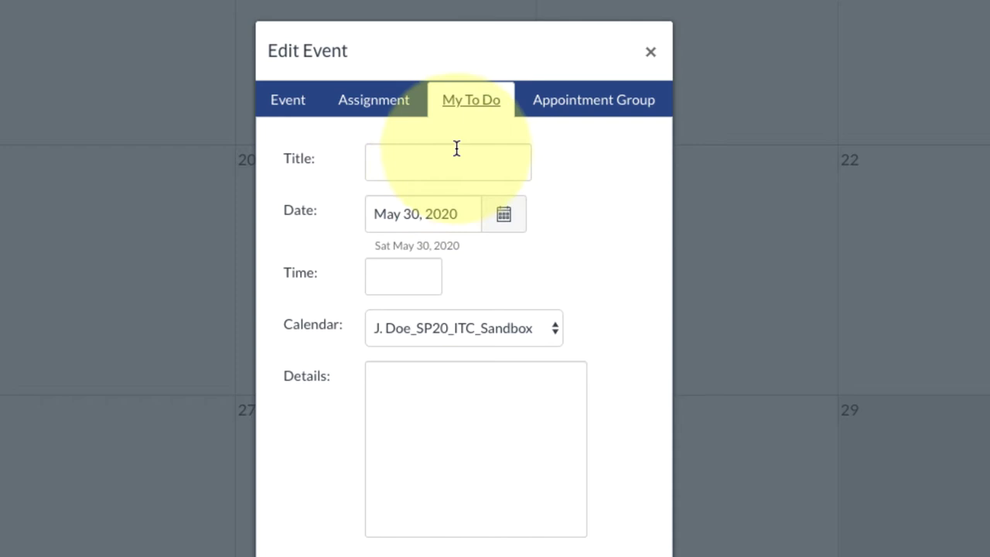
click(585, 102)
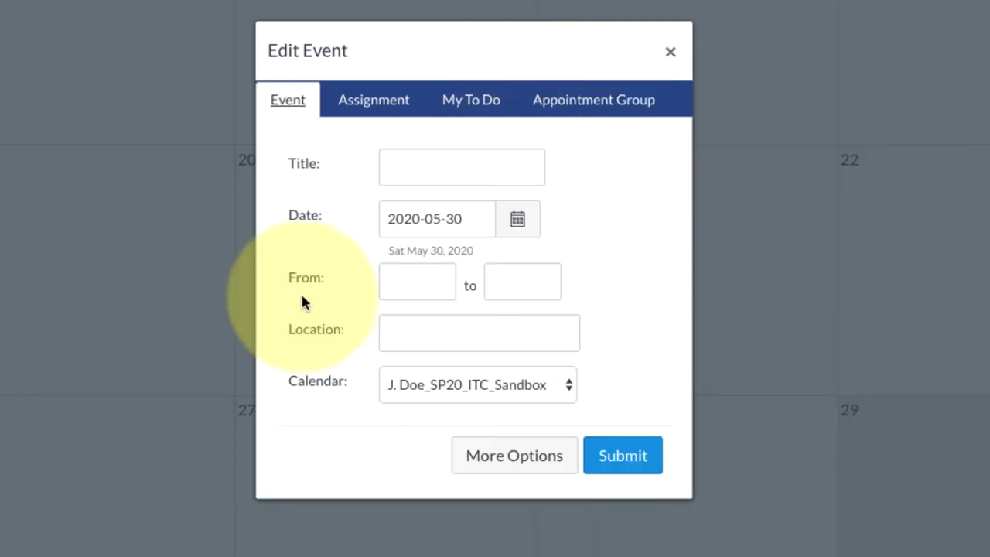
Title the new calendar event "Office Hour"
click(405, 169)
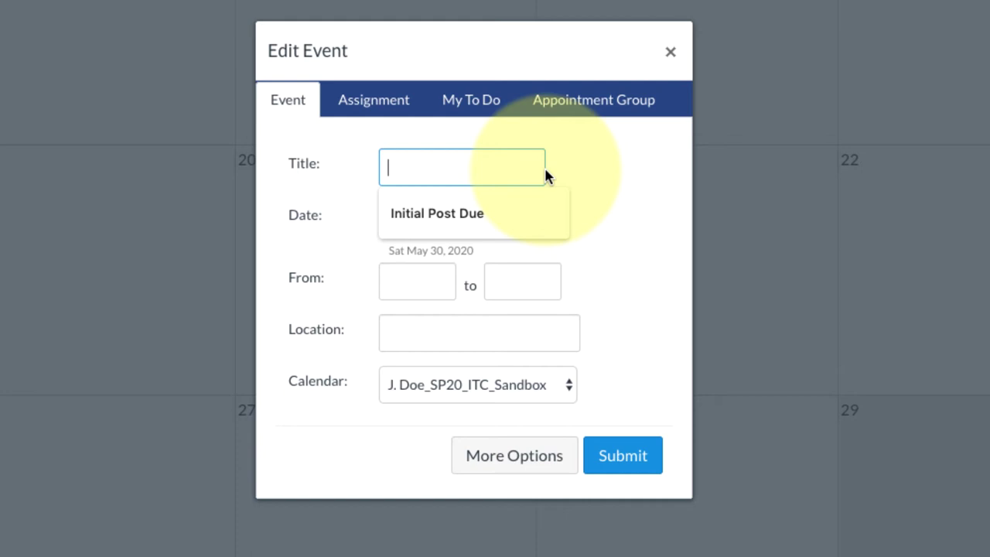
text(Office)
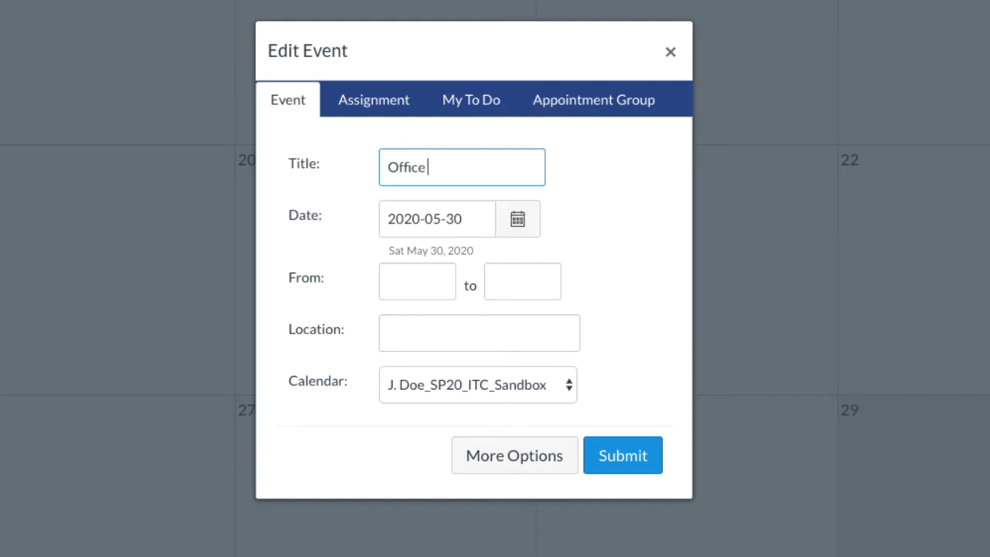
text( Hour)
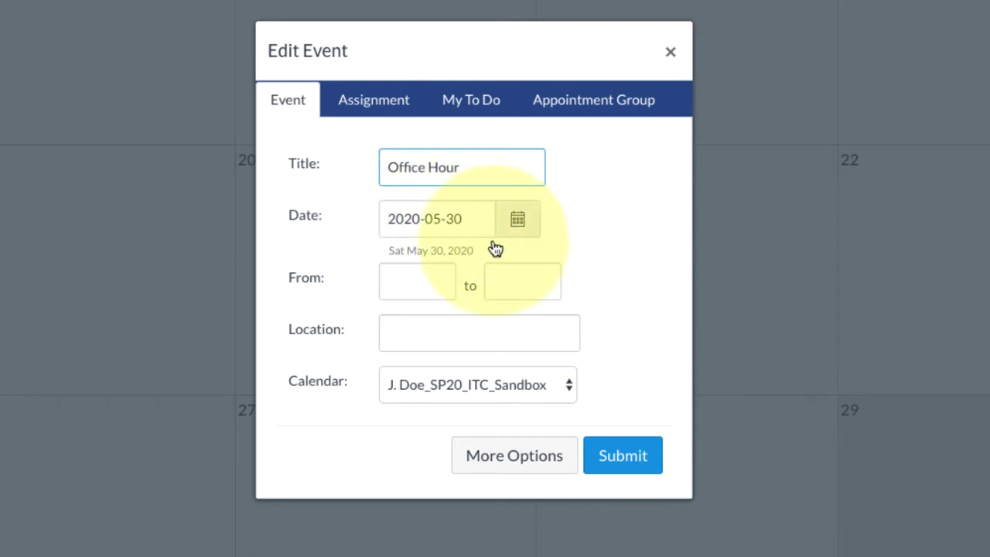
Set the Office Hour event's time from 10:00am to 12pm
click(443, 286)
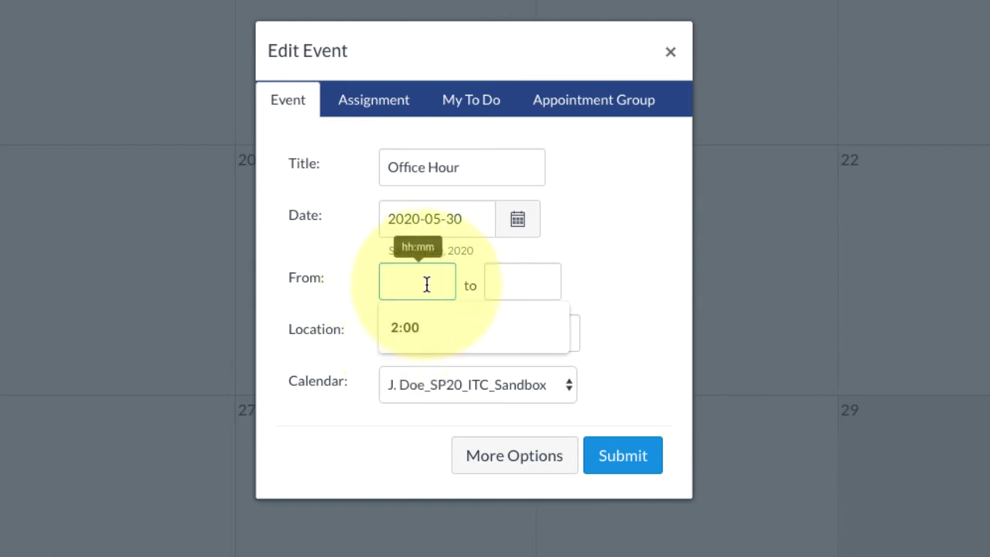
text(10:00)
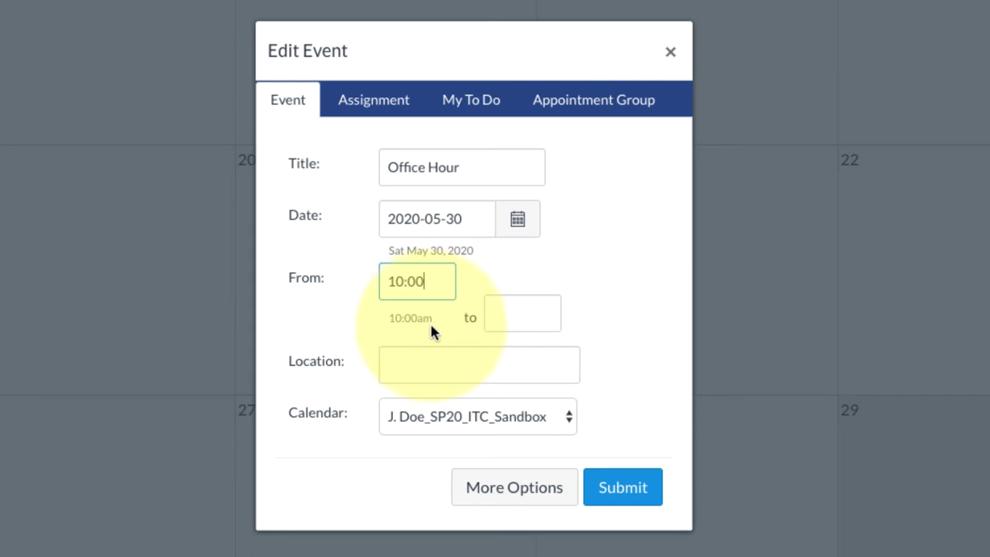
text(am)
click(514, 313)
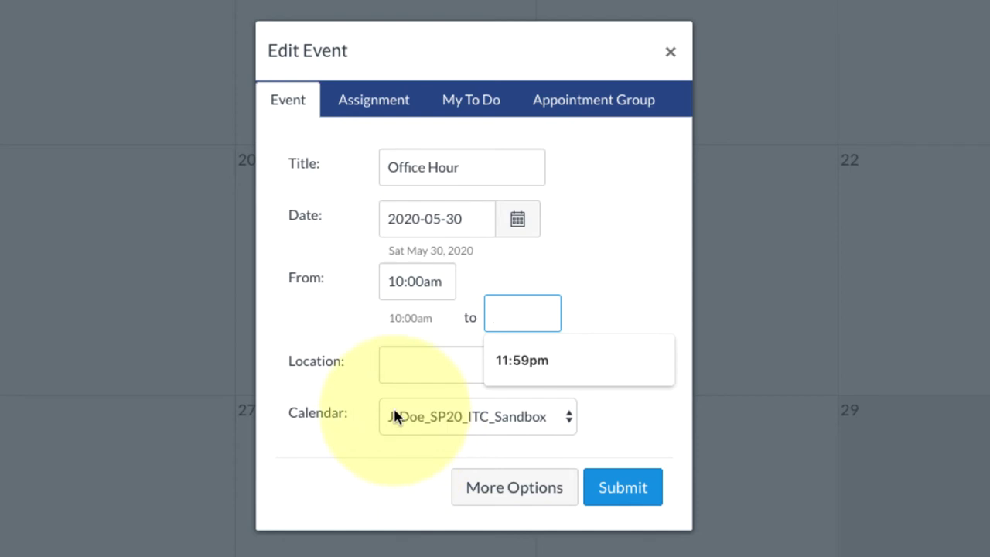
text(12:p)
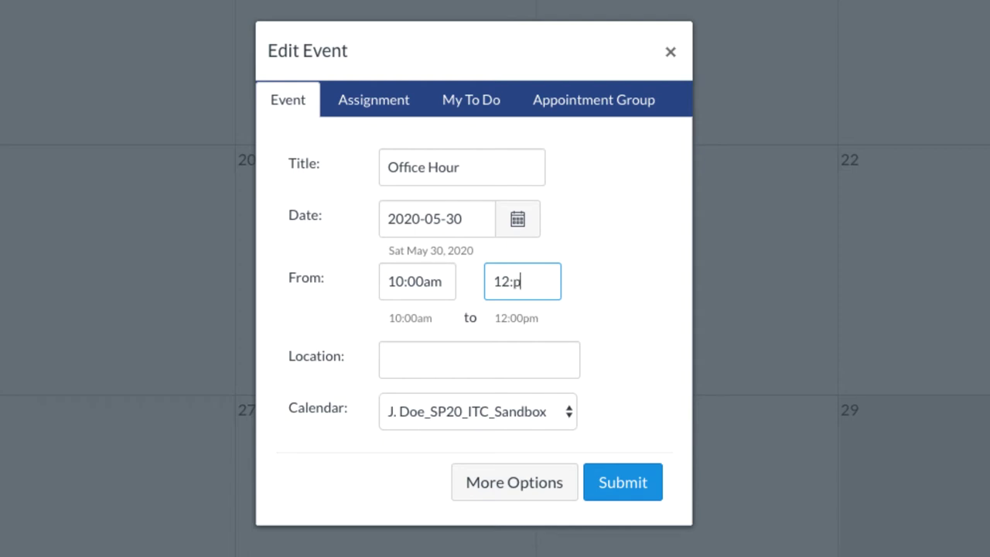
key(BackSpace)
key(BackSpace)
Set the event's location to "Zoom" and open the event's additional options
click(411, 362)
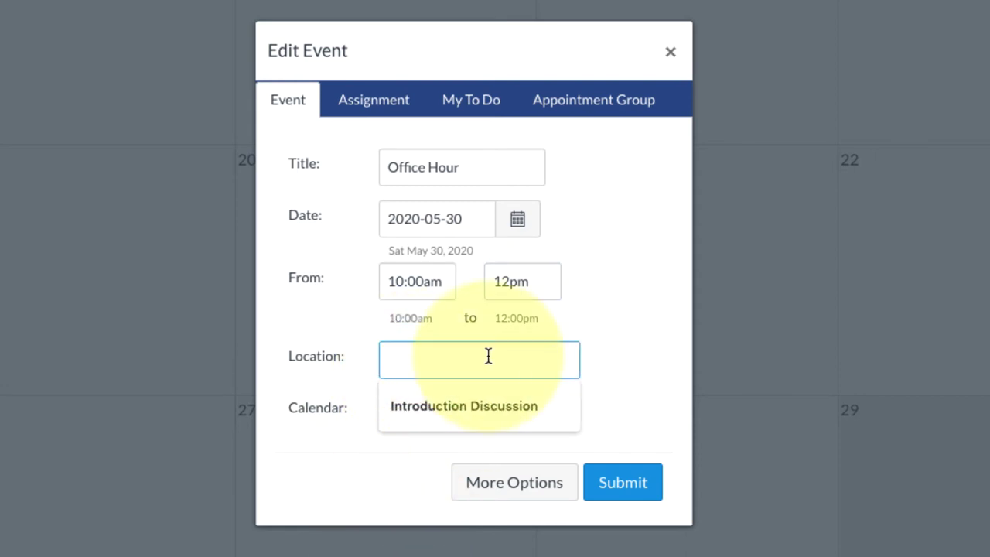
text(Z)
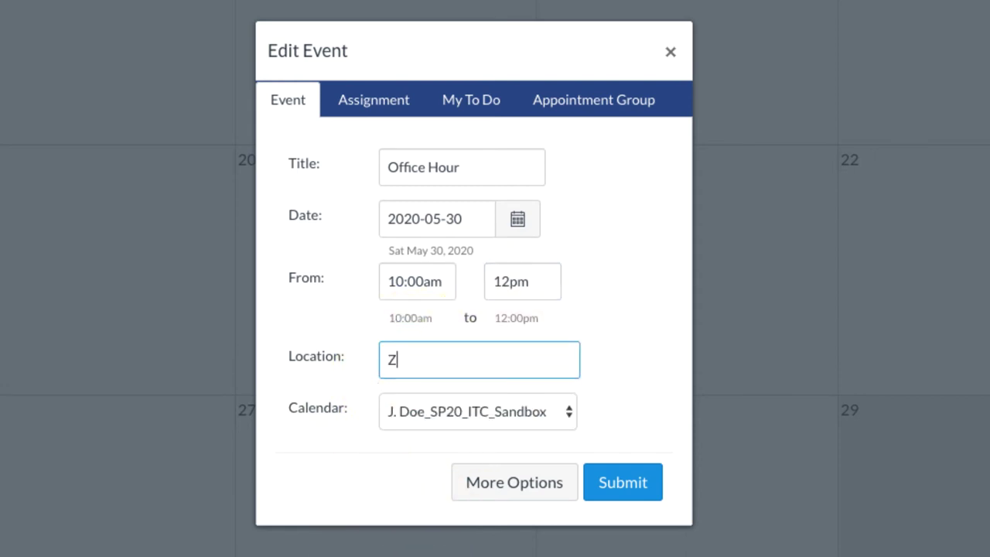
text(om)
key(BackSpace)
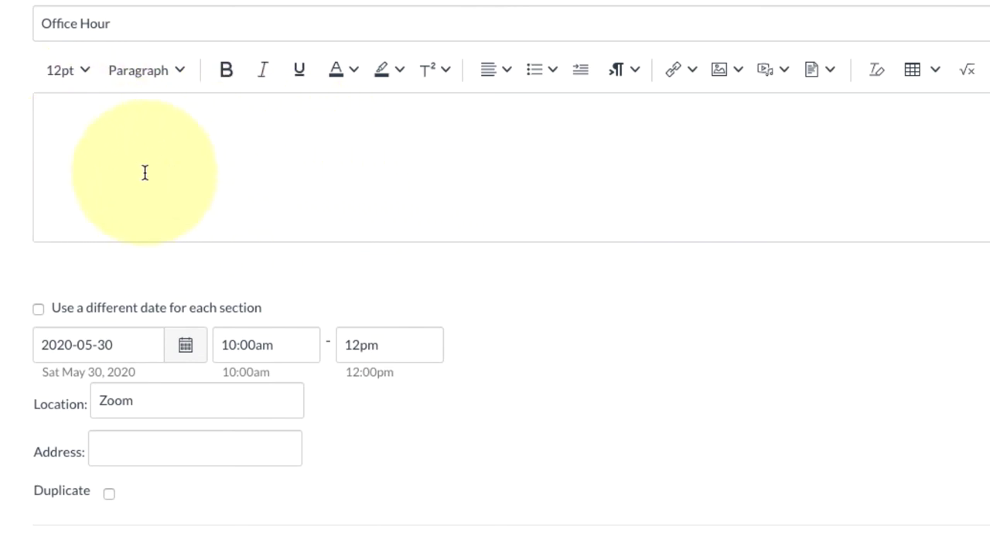
Enter "This will be in Zoom" as the event description and copy the link address of the course's TechConnectSSO item
click(105, 122)
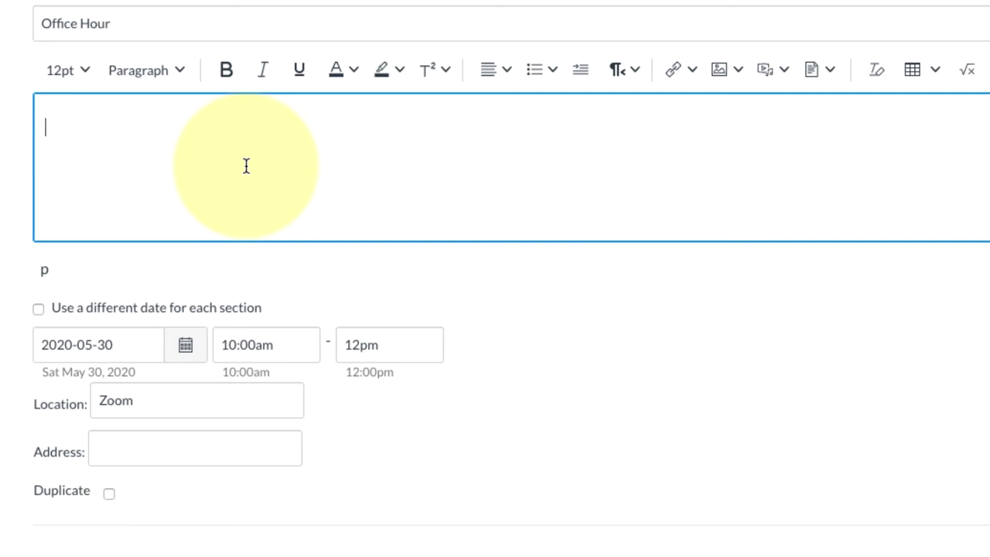
text(This will be in Zoom)
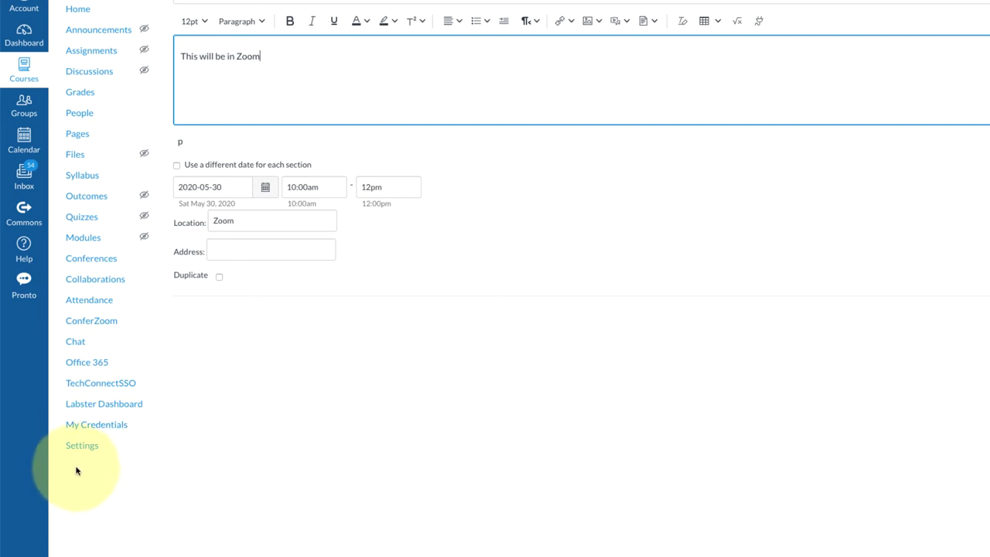
right_click(89, 386)
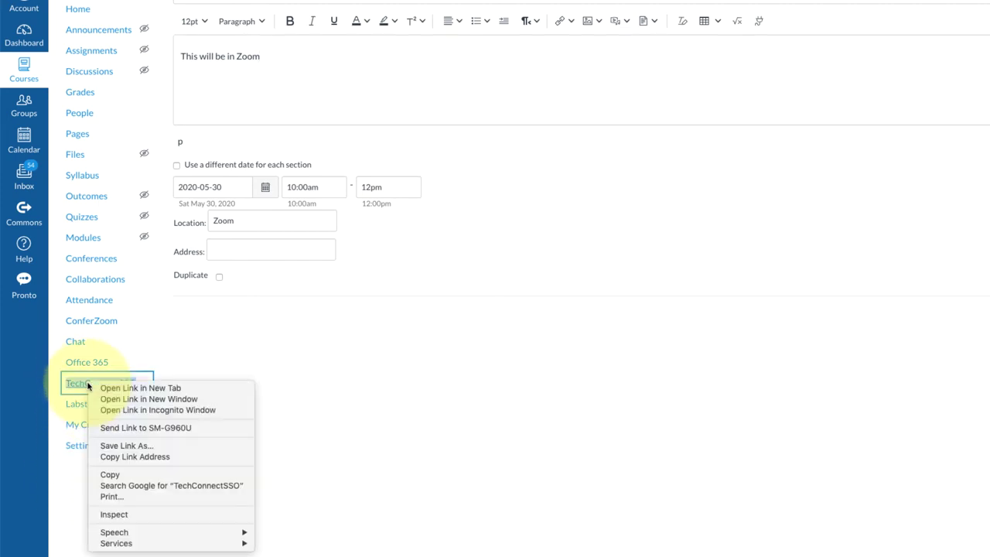
click(113, 457)
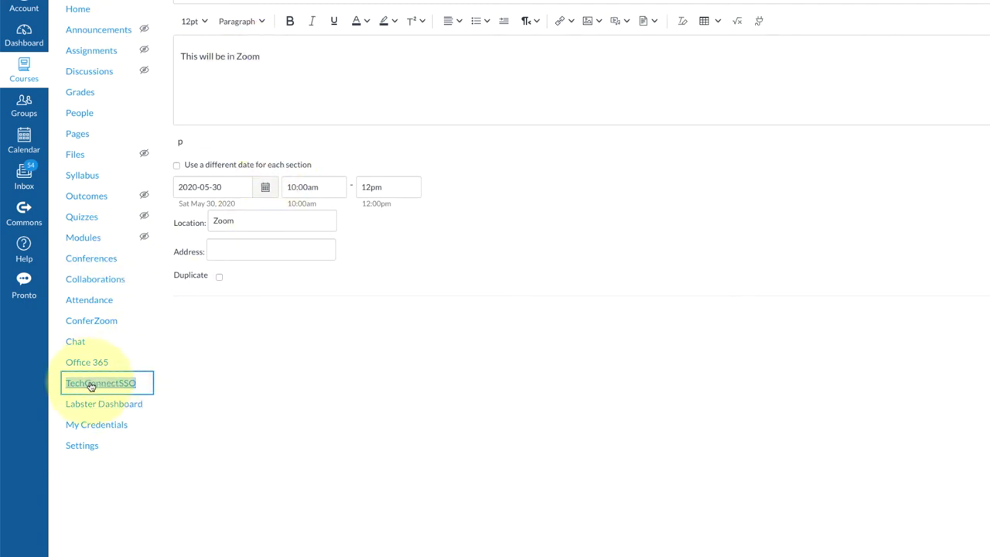
Link the word "Zoom" in the description to the copied TechConnectSSO address as an external link and create the event
double_click(245, 57)
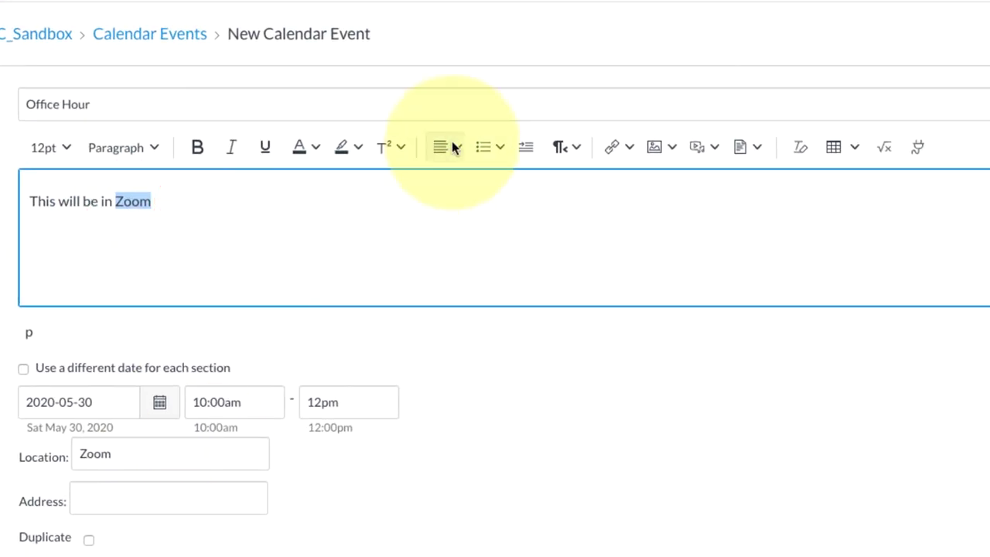
click(616, 147)
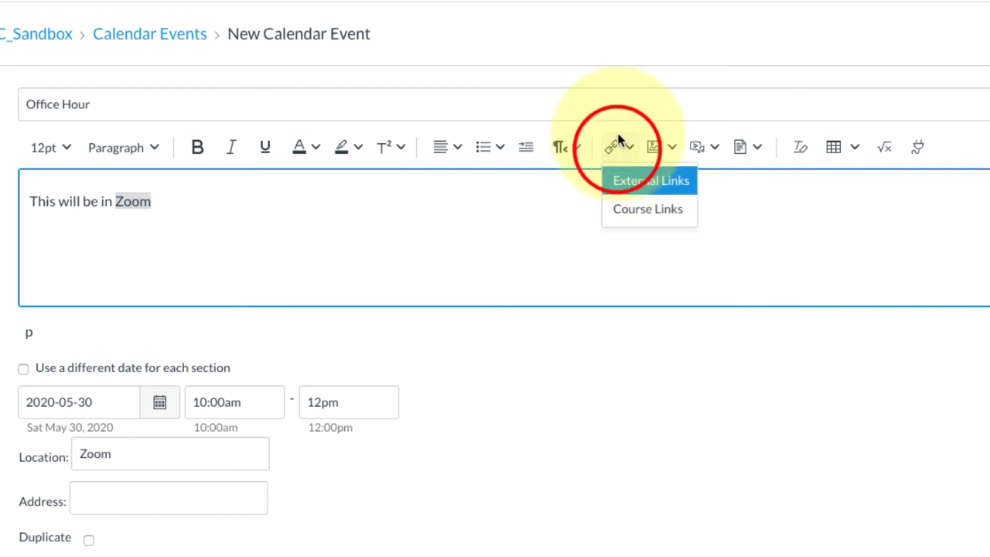
click(627, 218)
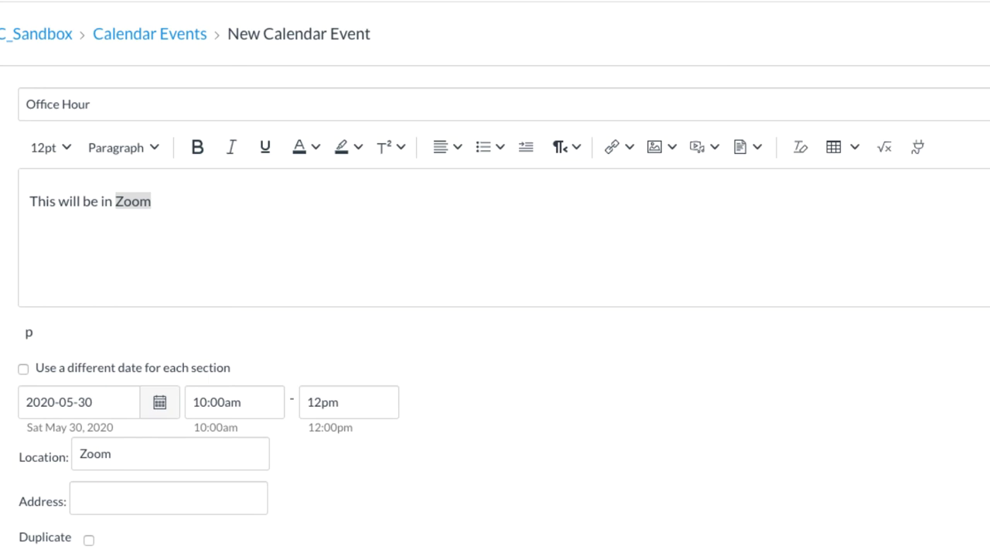
click(629, 147)
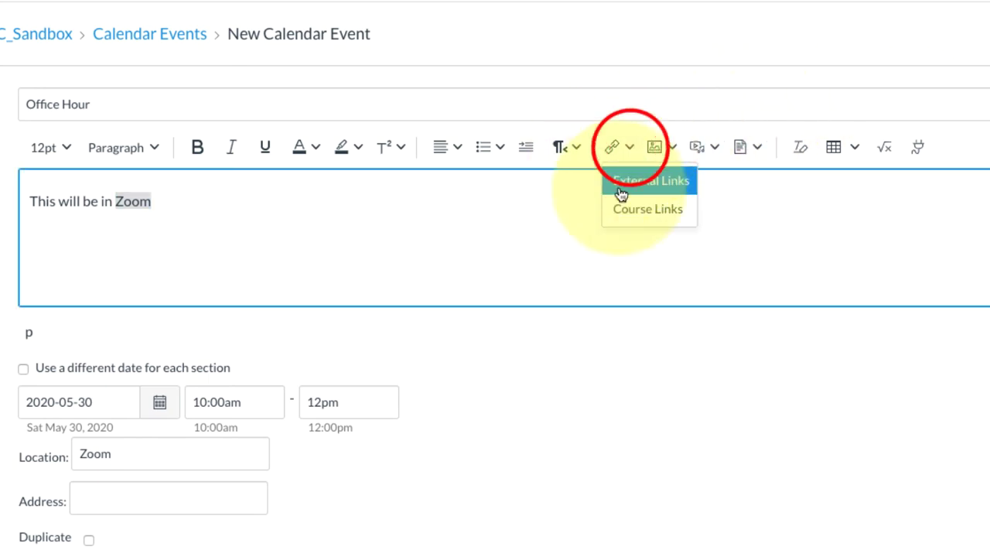
click(643, 190)
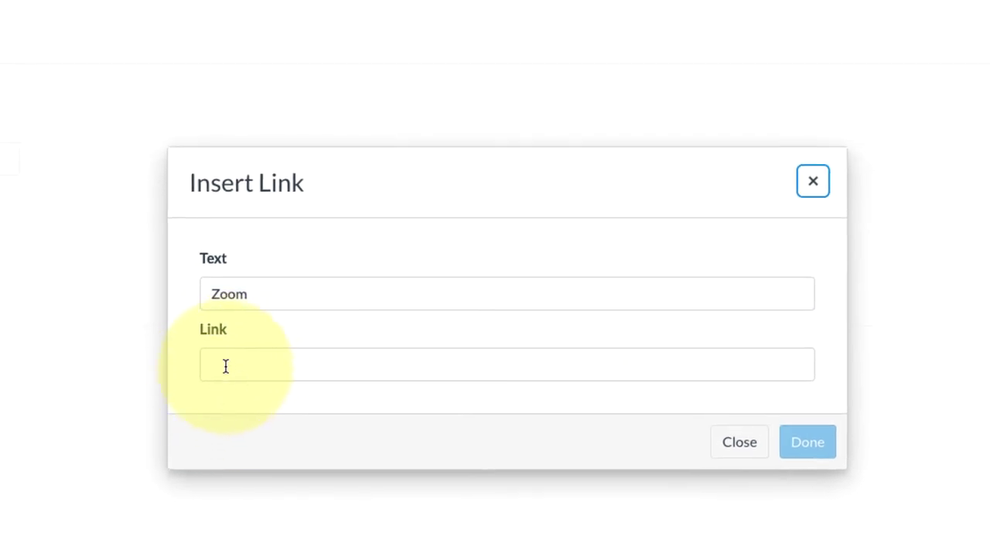
click(266, 391)
right_click(250, 365)
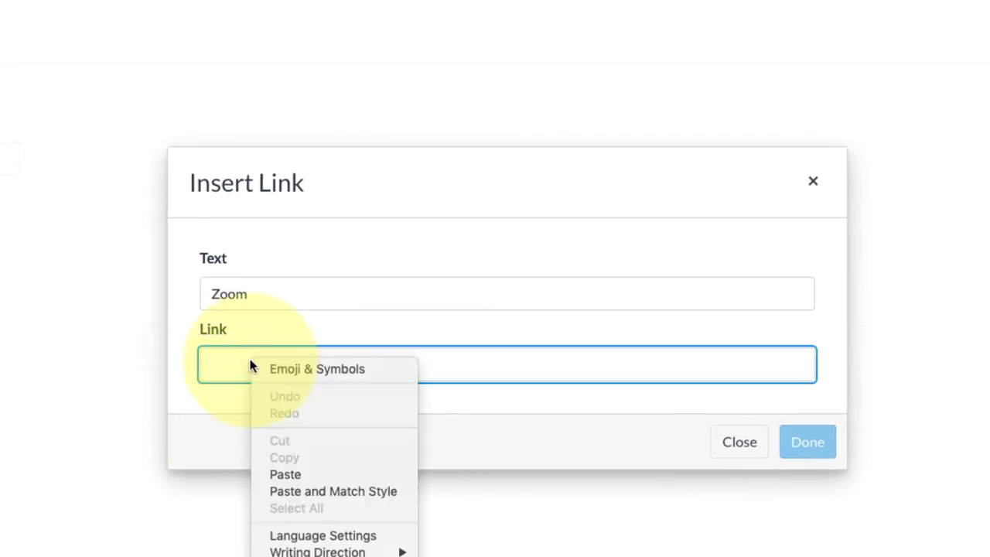
click(275, 474)
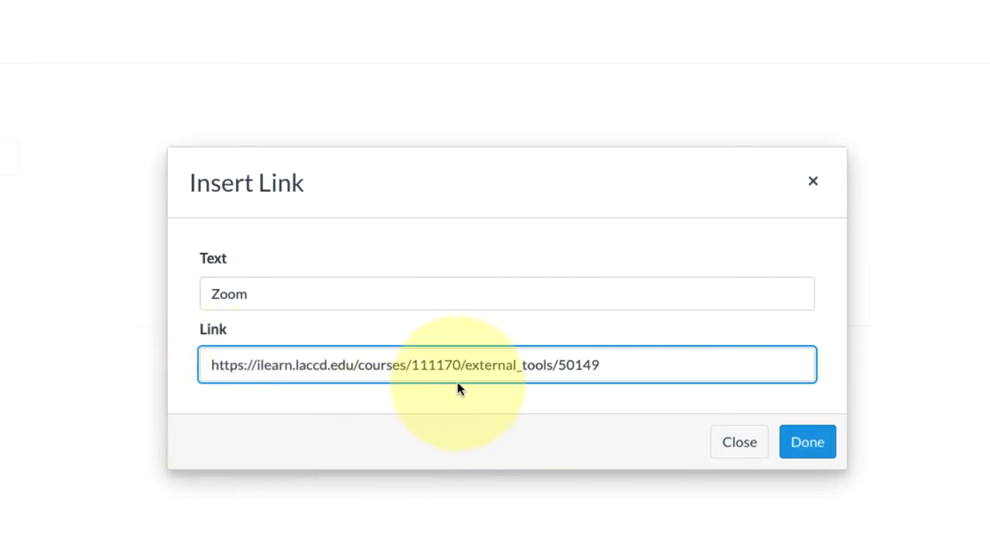
click(809, 442)
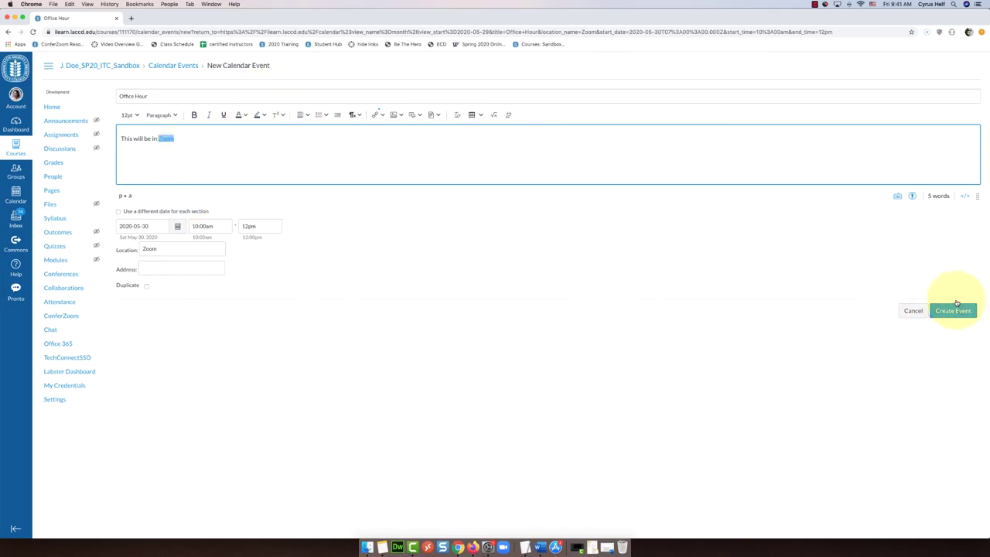
click(960, 312)
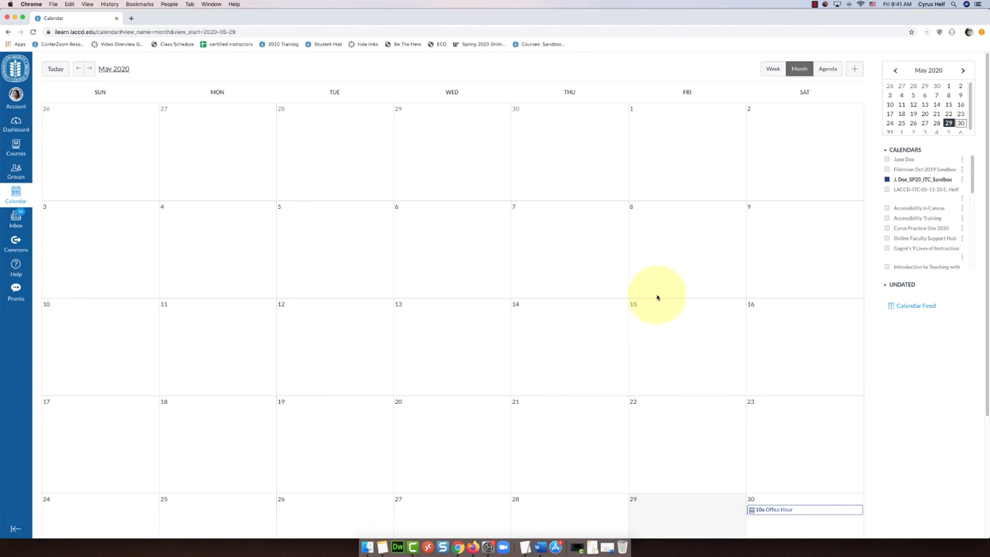
Check the Office Hour event's details and Zoom link on May 30, and select the calendar page's web address
scroll(552, 198, down, 5)
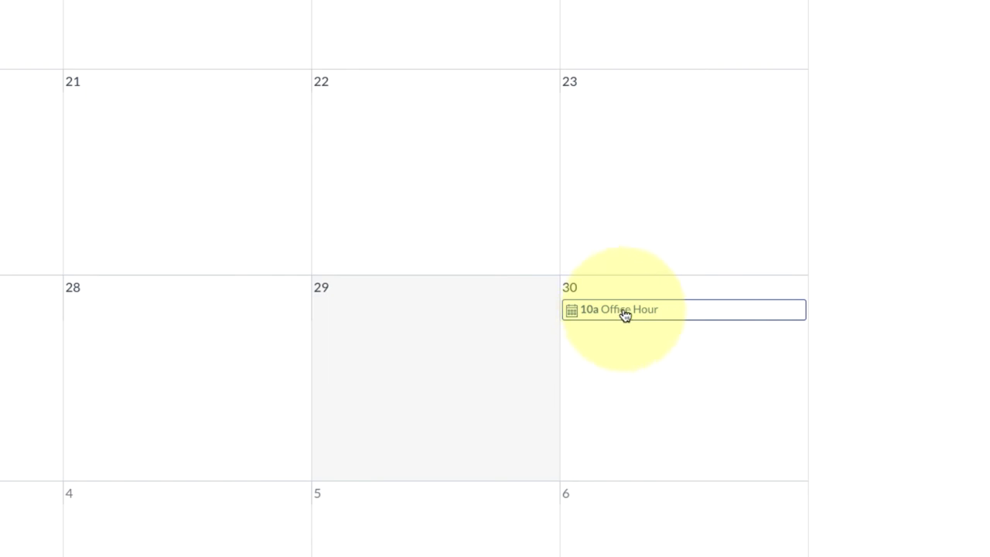
mouse_move(625, 313)
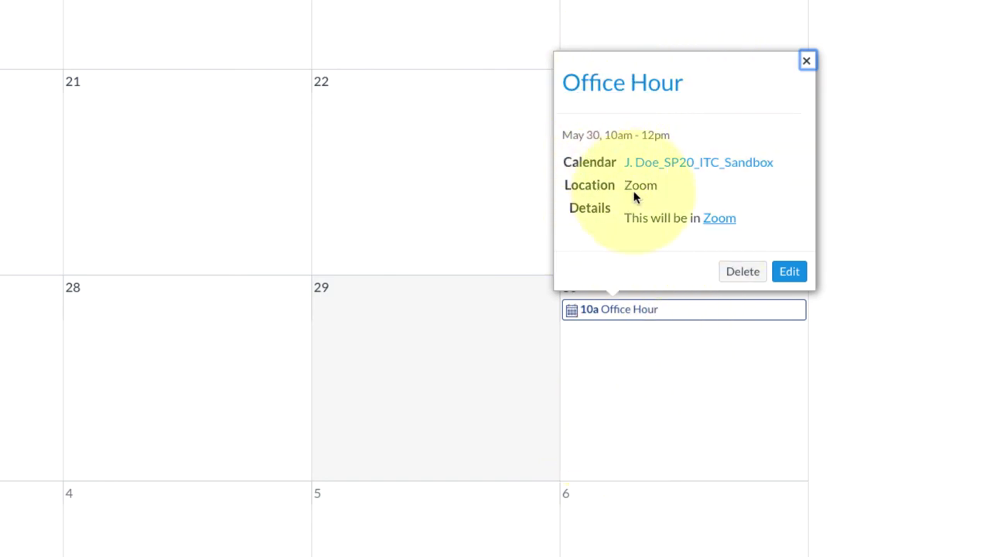
click(728, 224)
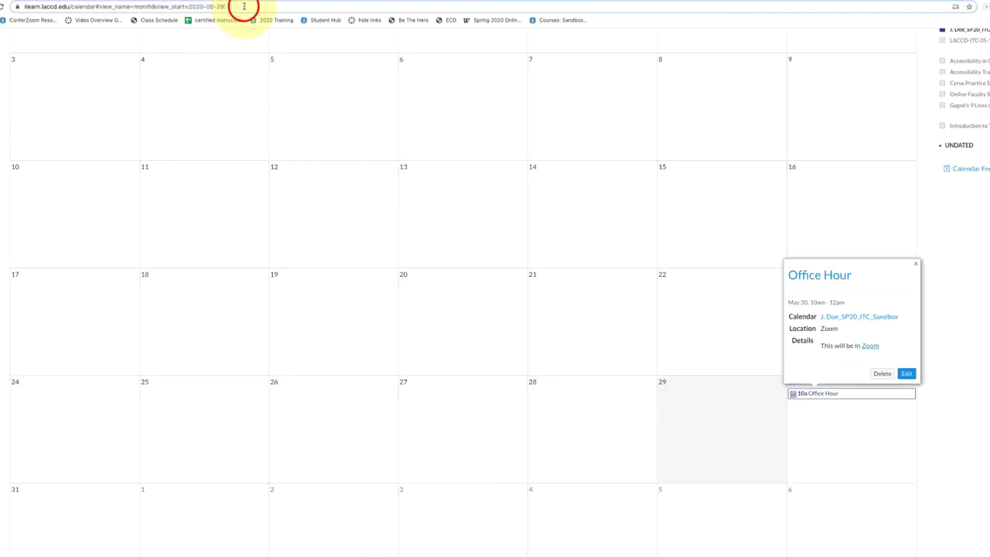
click(242, 6)
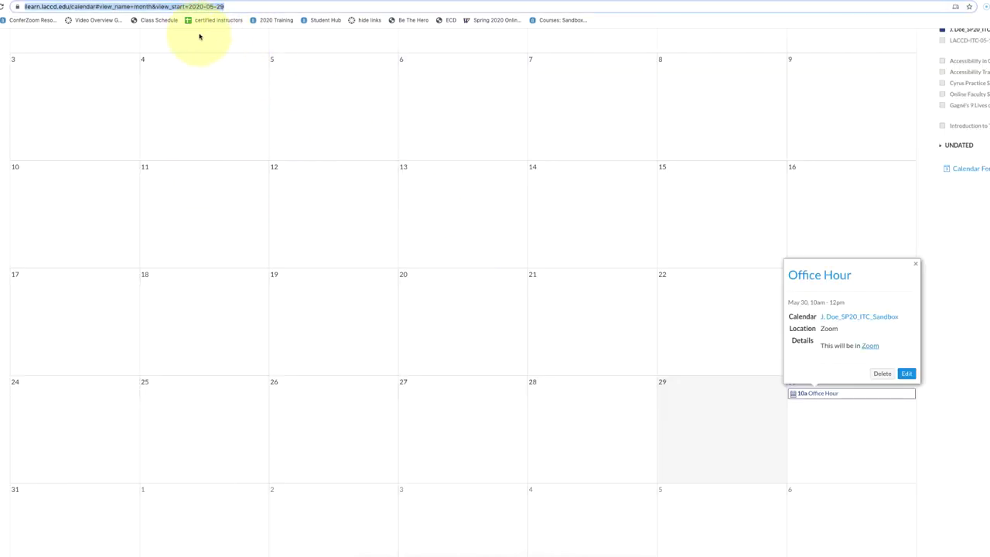